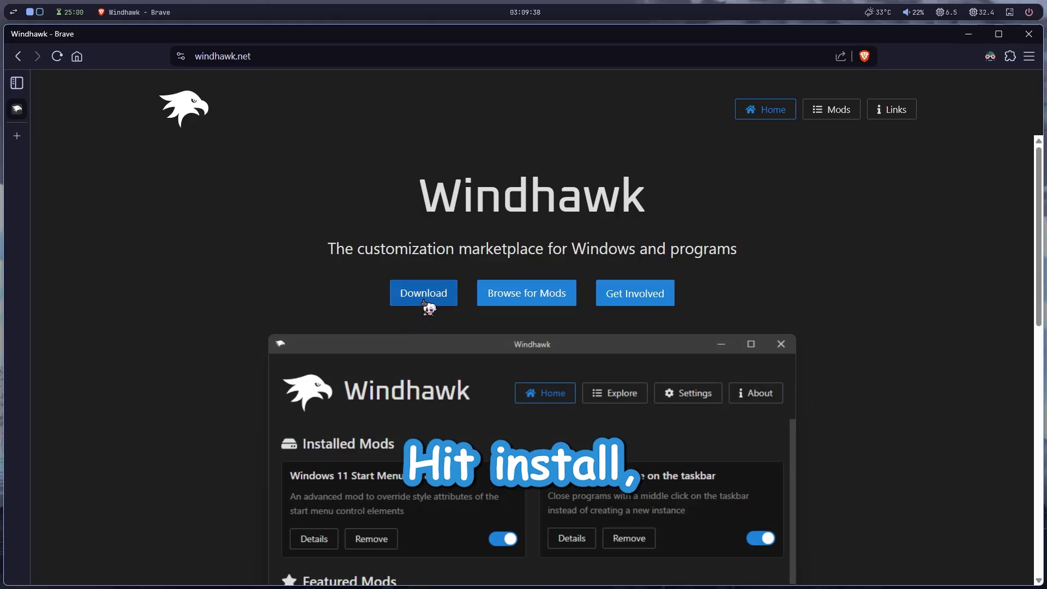
Download the Windhawk installer, windhawk_setup.exe, from windhawk.net in Brave
{"action": "left_click", "coordinate": [453, 301]}
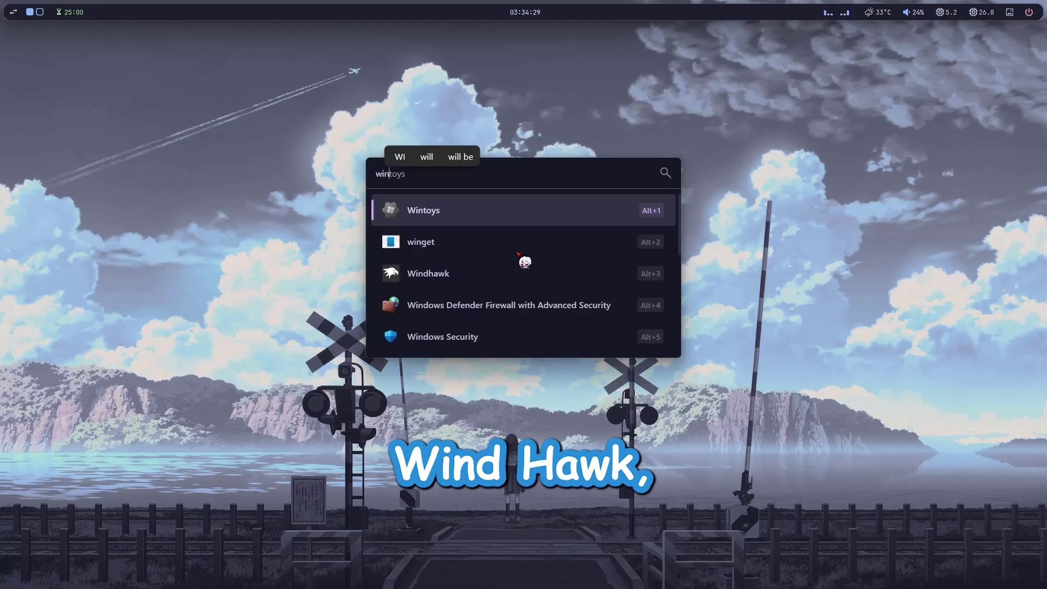
Launch Windhawk from search and review Installed Mods and the Start Menu Styler's user count
{"action": "key", "text": "Return"}
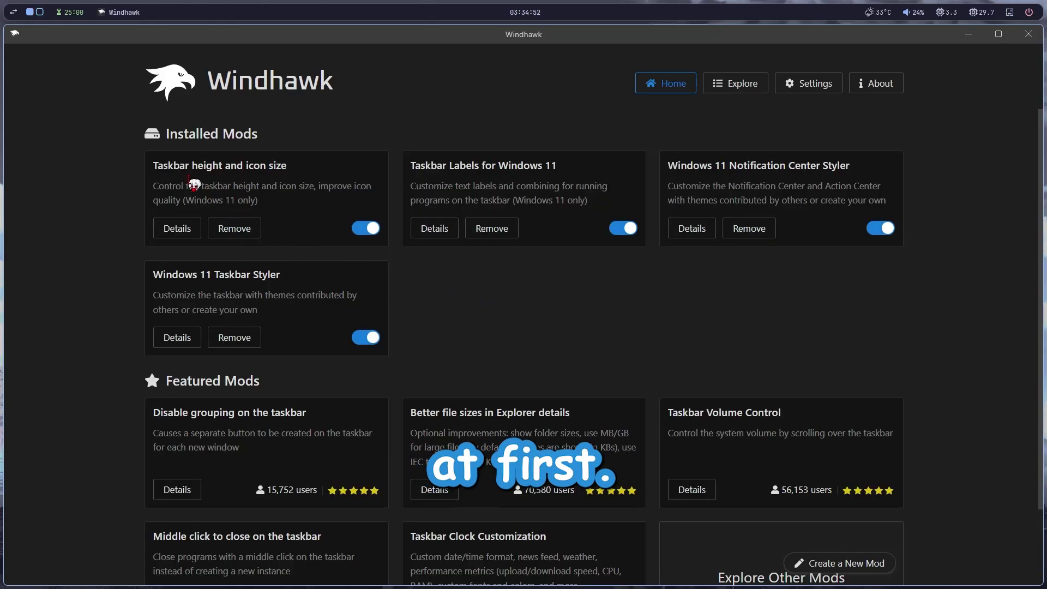
{"action": "left_click_drag", "start_coordinate": [164, 140], "coordinate": [284, 129]}
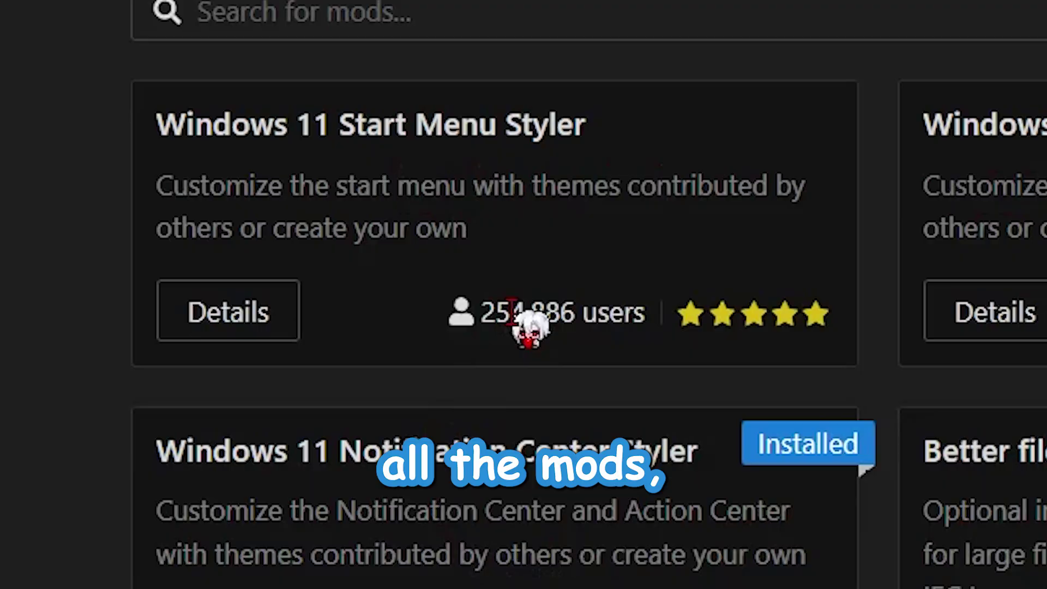
{"action": "left_click_drag", "start_coordinate": [474, 313], "coordinate": [609, 309]}
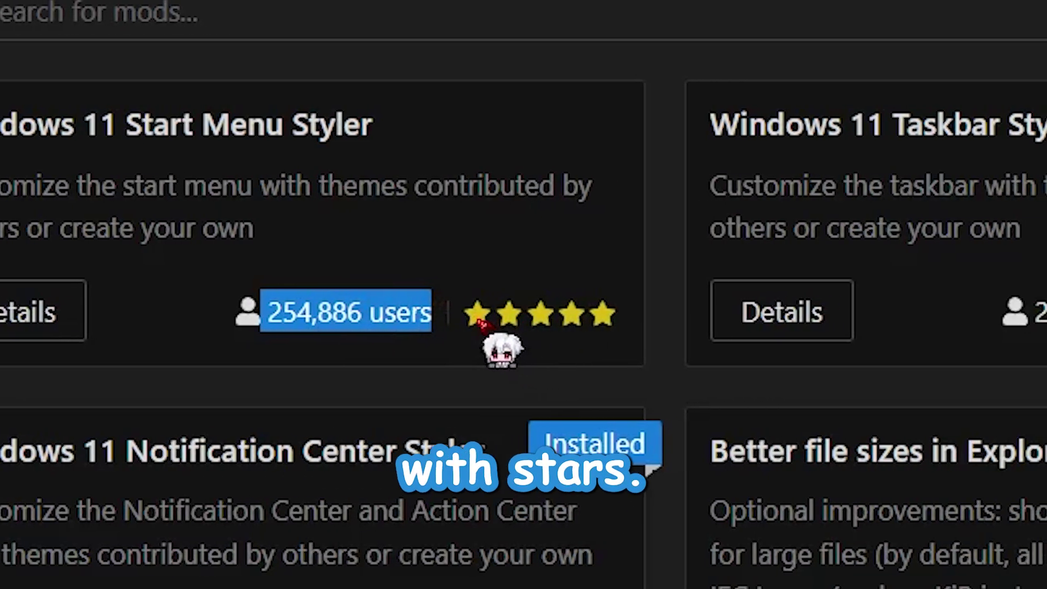
{"action": "left_click", "coordinate": [490, 329]}
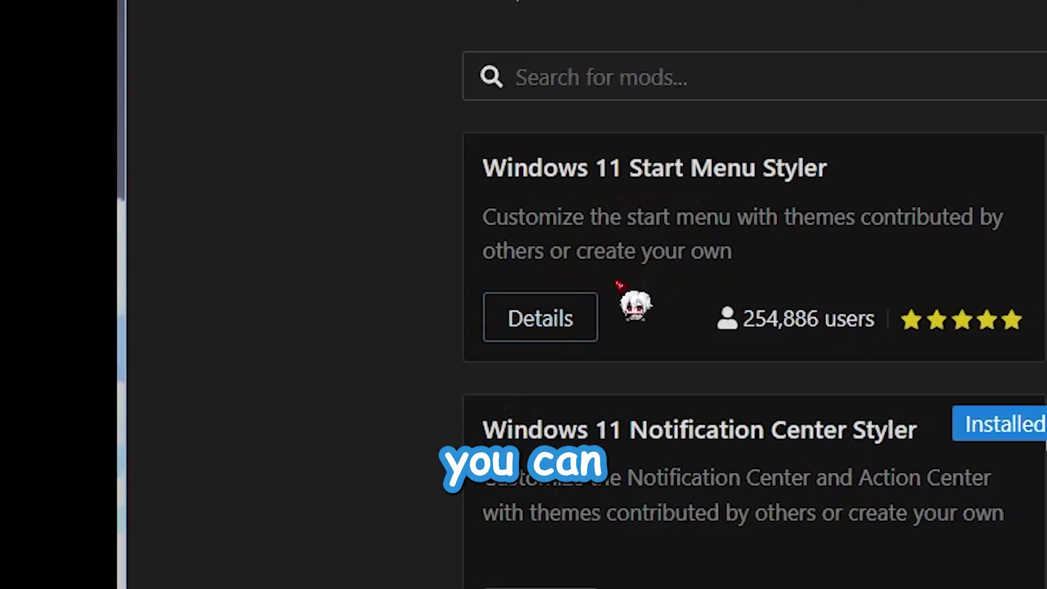
Browse the Windows 11 Start Menu Styler themes, then install version 1.3.1, accepting the risk warning
{"action": "left_click", "coordinate": [549, 321]}
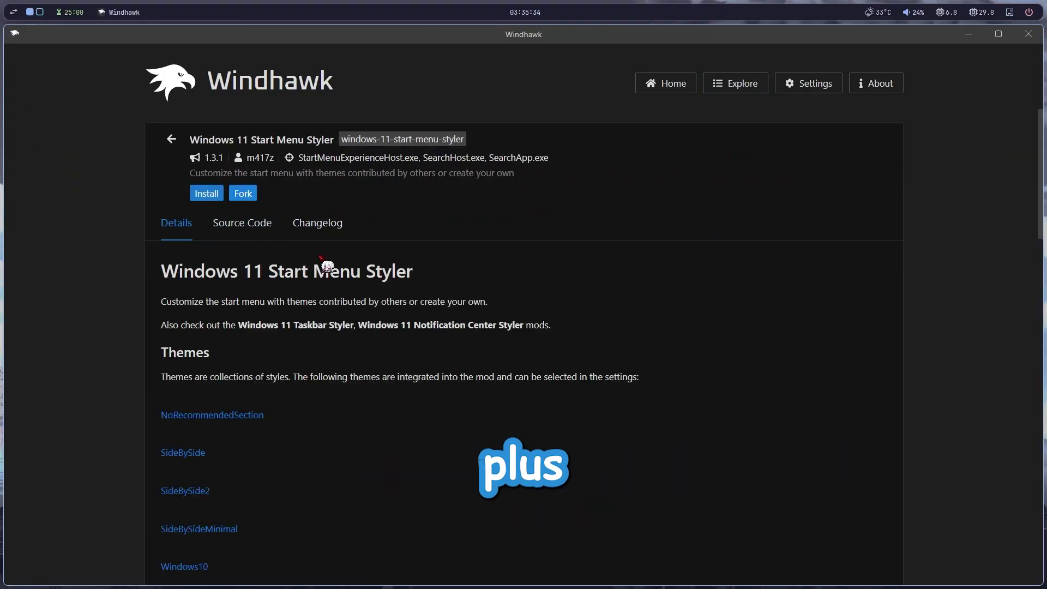
{"action": "scroll", "coordinate": [463, 280], "scroll_direction": "down", "scroll_amount": 5}
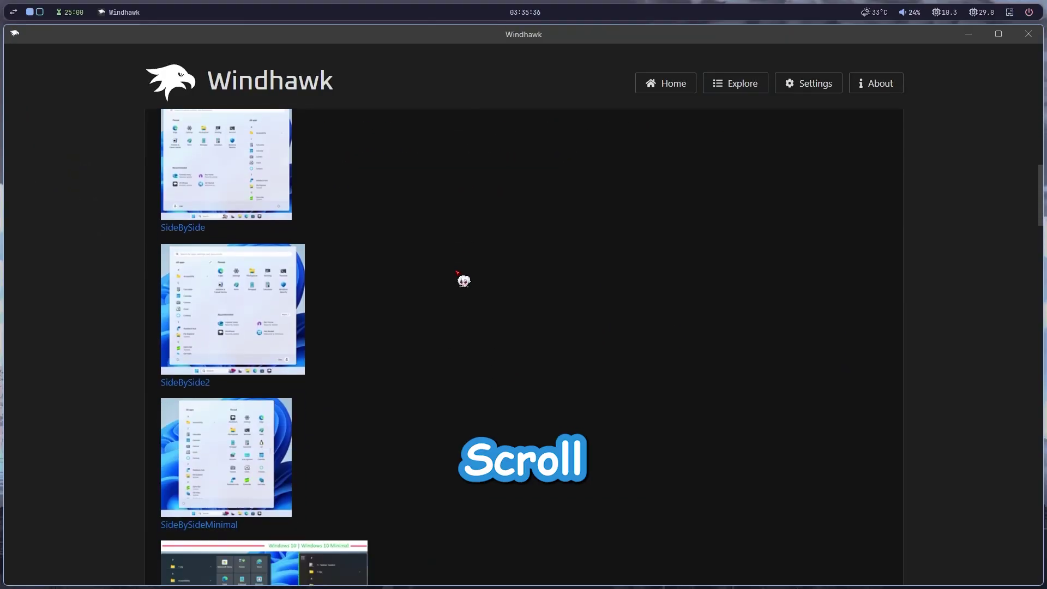
{"action": "scroll", "coordinate": [463, 280], "scroll_direction": "down", "scroll_amount": 5}
{"action": "scroll", "coordinate": [463, 280], "scroll_direction": "down", "scroll_amount": 5}
{"action": "scroll", "coordinate": [463, 281], "scroll_direction": "down", "scroll_amount": 5}
{"action": "scroll", "coordinate": [463, 280], "scroll_direction": "down", "scroll_amount": 5}
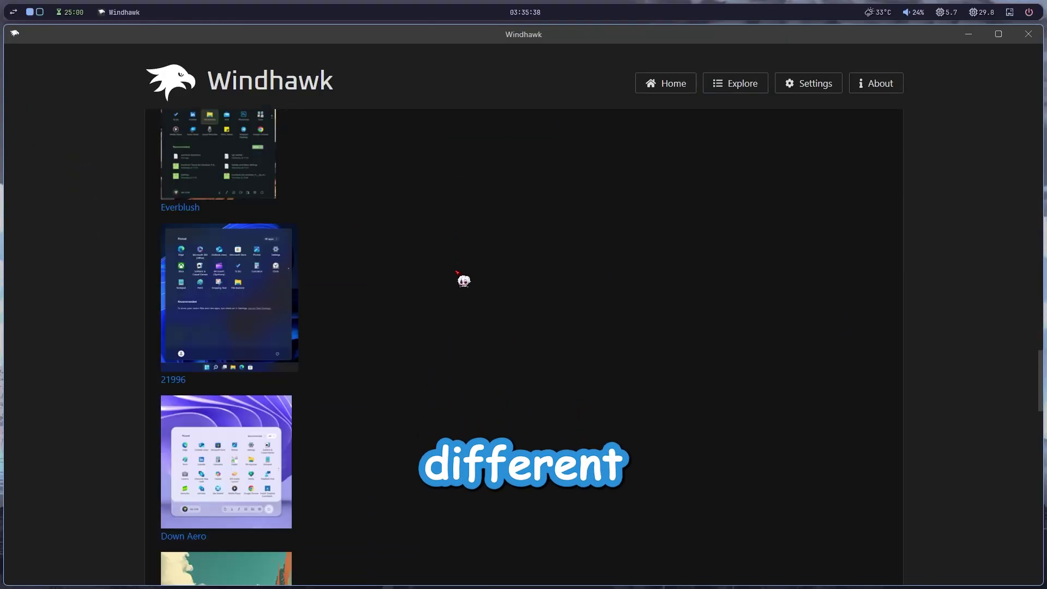
{"action": "scroll", "coordinate": [463, 280], "scroll_direction": "up", "scroll_amount": 5}
{"action": "scroll", "coordinate": [463, 280], "scroll_direction": "up", "scroll_amount": 10}
{"action": "scroll", "coordinate": [463, 280], "scroll_direction": "up", "scroll_amount": 10}
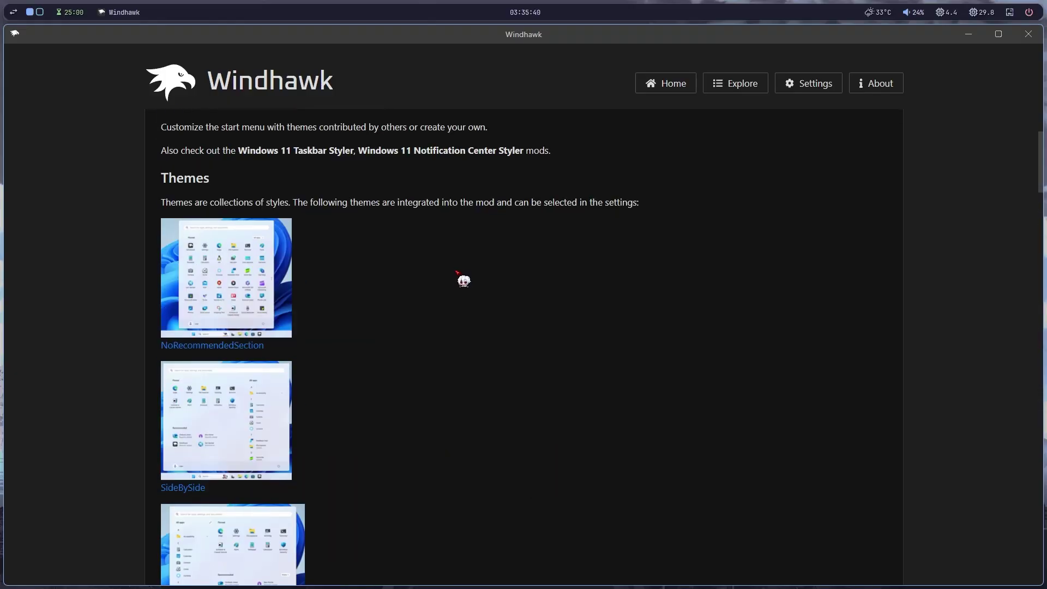
{"action": "scroll", "coordinate": [463, 280], "scroll_direction": "up", "scroll_amount": 5}
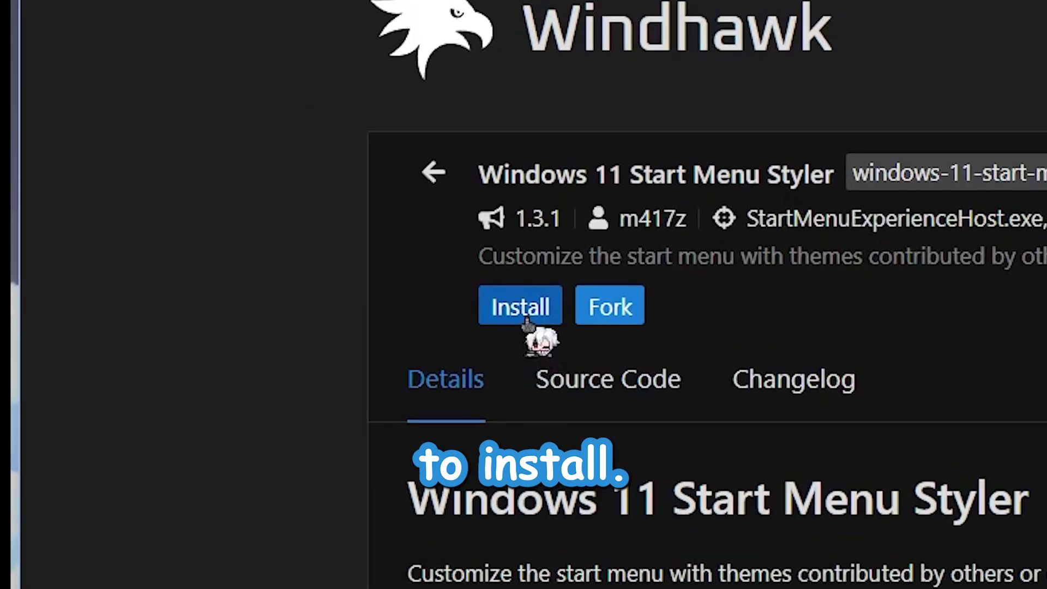
{"action": "left_click", "coordinate": [210, 196]}
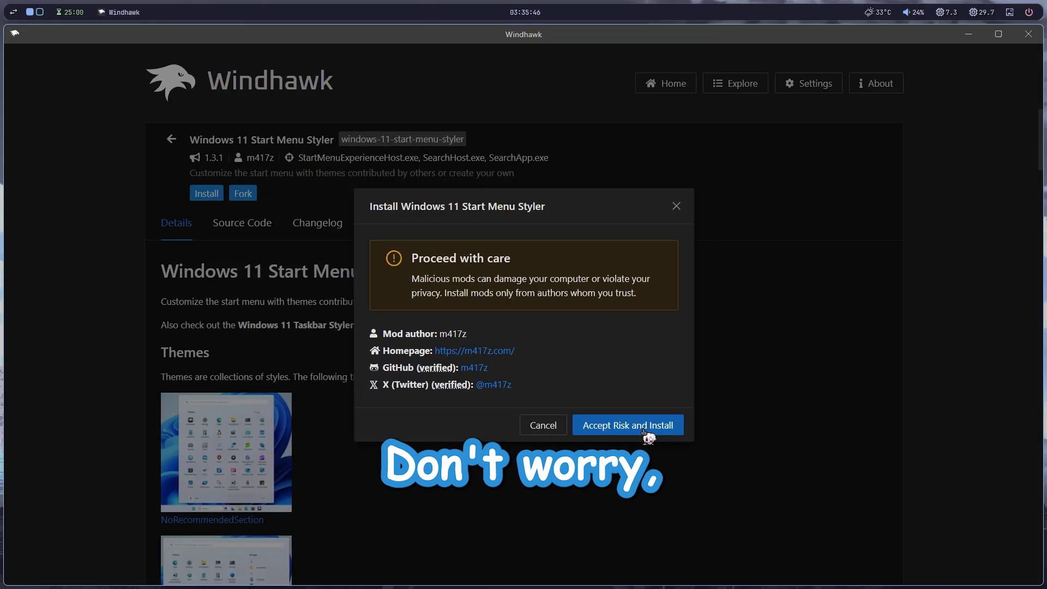
{"action": "left_click", "coordinate": [572, 330]}
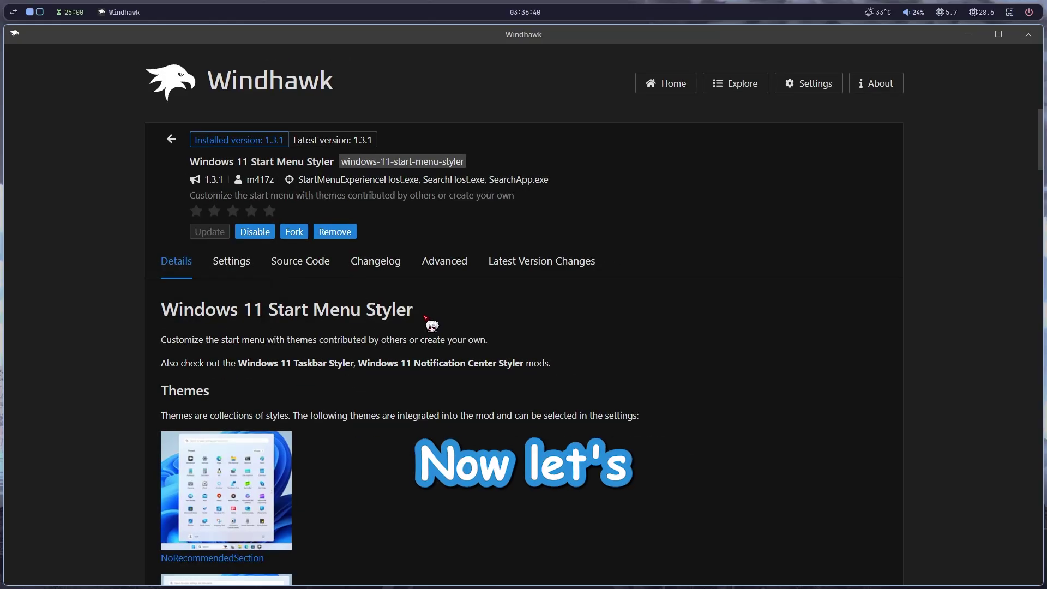
Open the Start Menu Styler's settings page
{"action": "scroll", "coordinate": [432, 326], "scroll_direction": "down", "scroll_amount": 2}
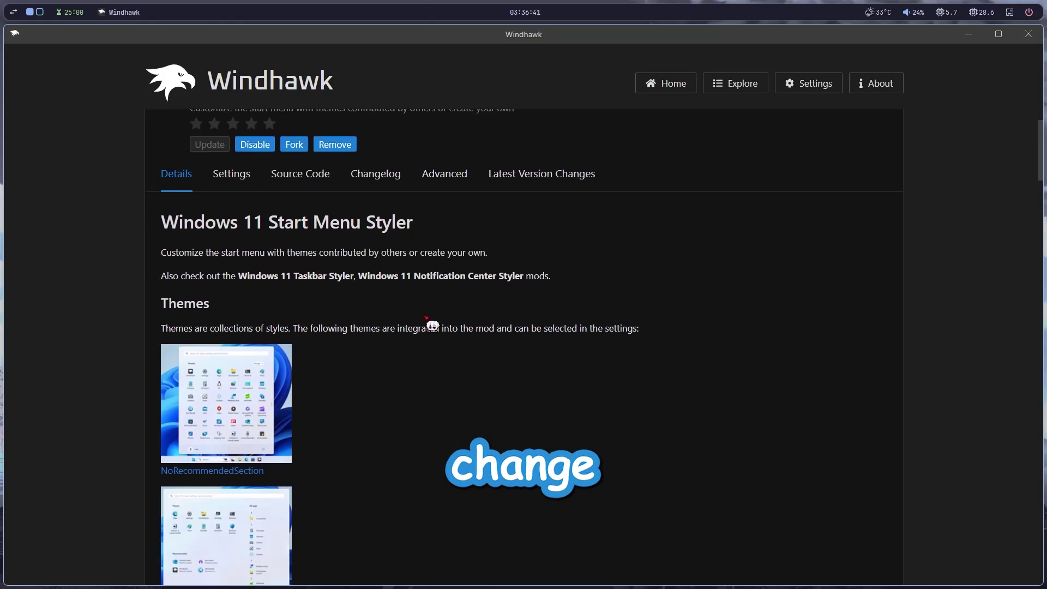
{"action": "scroll", "coordinate": [432, 326], "scroll_direction": "down", "scroll_amount": 2}
{"action": "scroll", "coordinate": [432, 326], "scroll_direction": "down", "scroll_amount": 5}
{"action": "scroll", "coordinate": [432, 326], "scroll_direction": "down", "scroll_amount": 5}
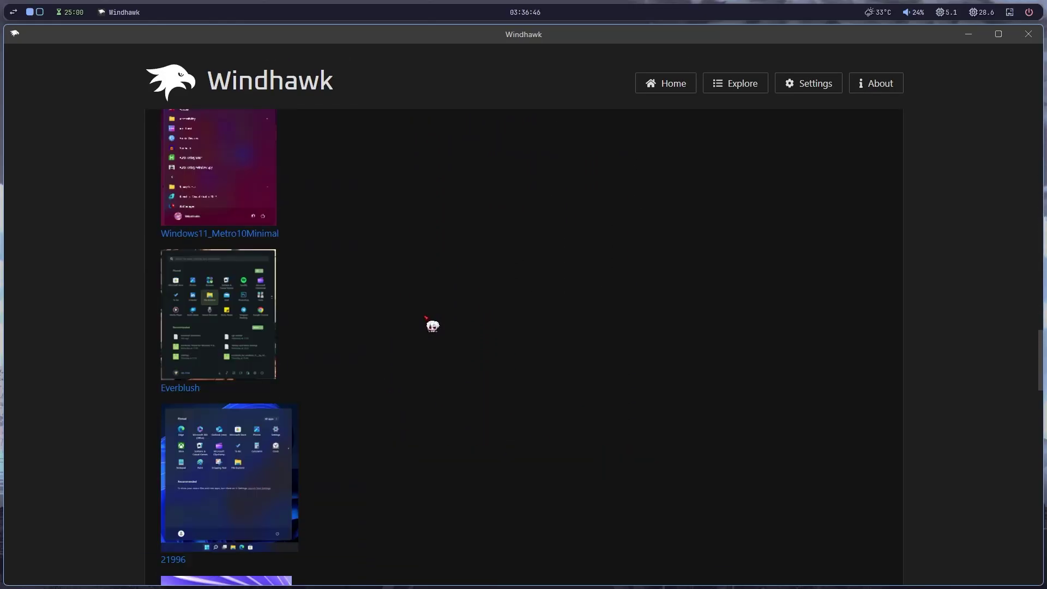
{"action": "scroll", "coordinate": [432, 326], "scroll_direction": "down", "scroll_amount": 3}
{"action": "scroll", "coordinate": [432, 326], "scroll_direction": "up", "scroll_amount": 10}
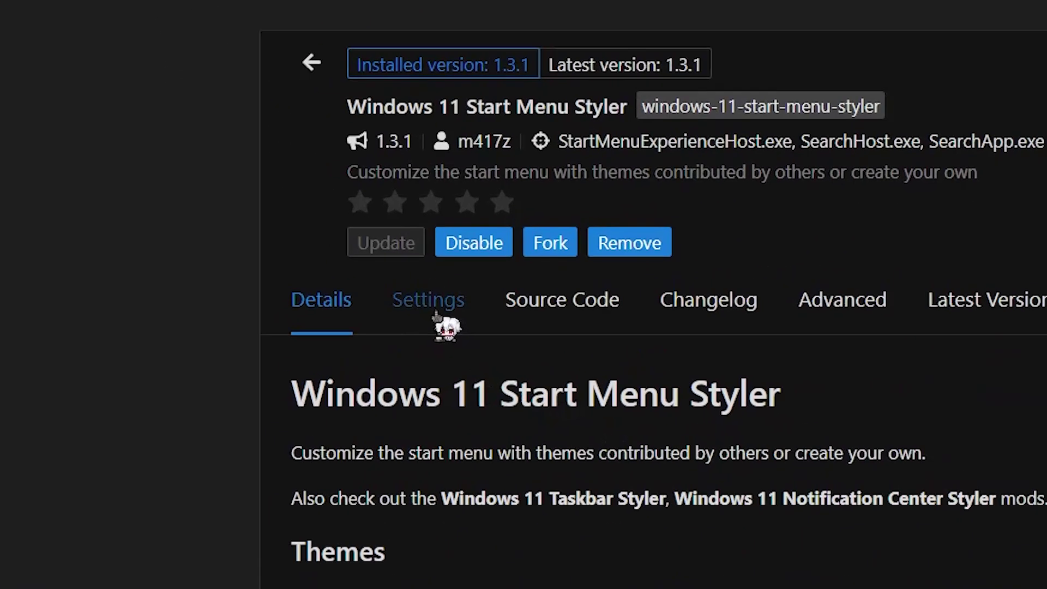
{"action": "left_click", "coordinate": [241, 270]}
{"action": "scroll", "coordinate": [605, 367], "scroll_direction": "down", "scroll_amount": 3}
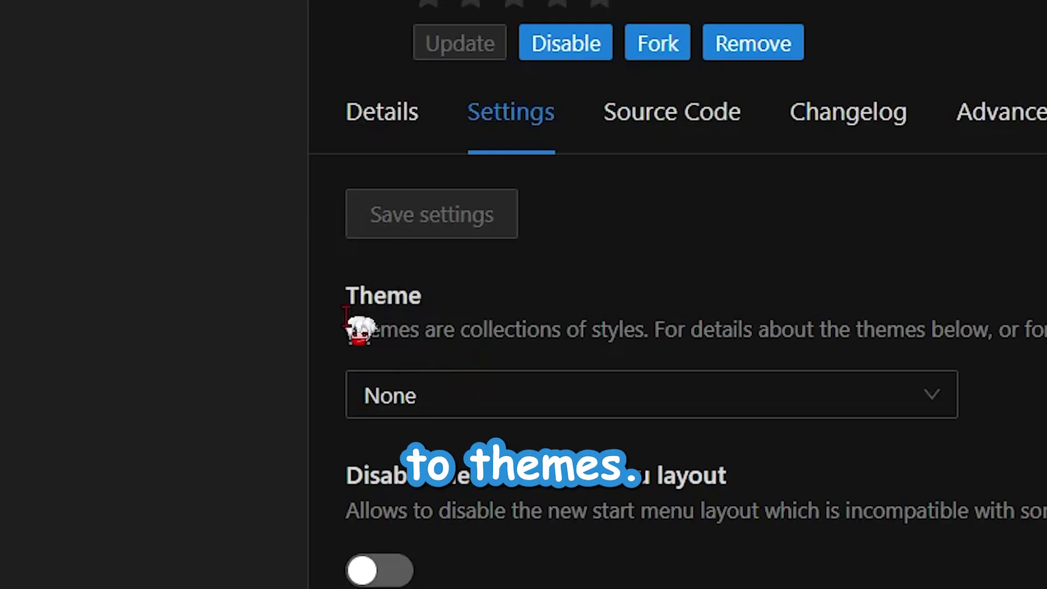
{"action": "scroll", "coordinate": [437, 343], "scroll_direction": "down", "scroll_amount": 1}
Save the theme as TranslucentStartMenu and preview the Start menu
{"action": "left_click", "coordinate": [927, 322]}
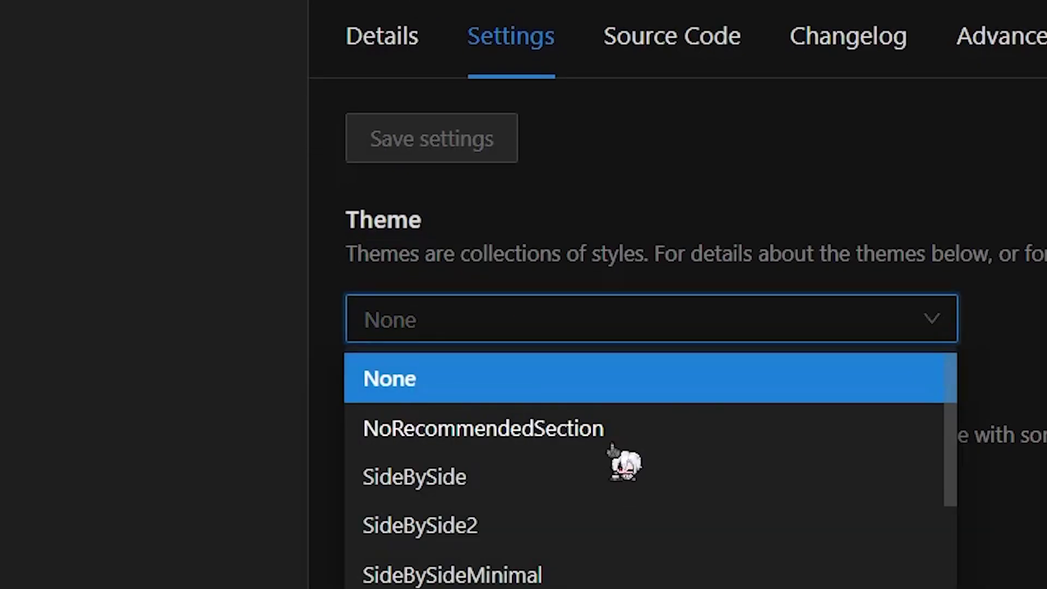
{"action": "scroll", "coordinate": [622, 474], "scroll_direction": "down", "scroll_amount": 5}
{"action": "left_click", "coordinate": [621, 474]}
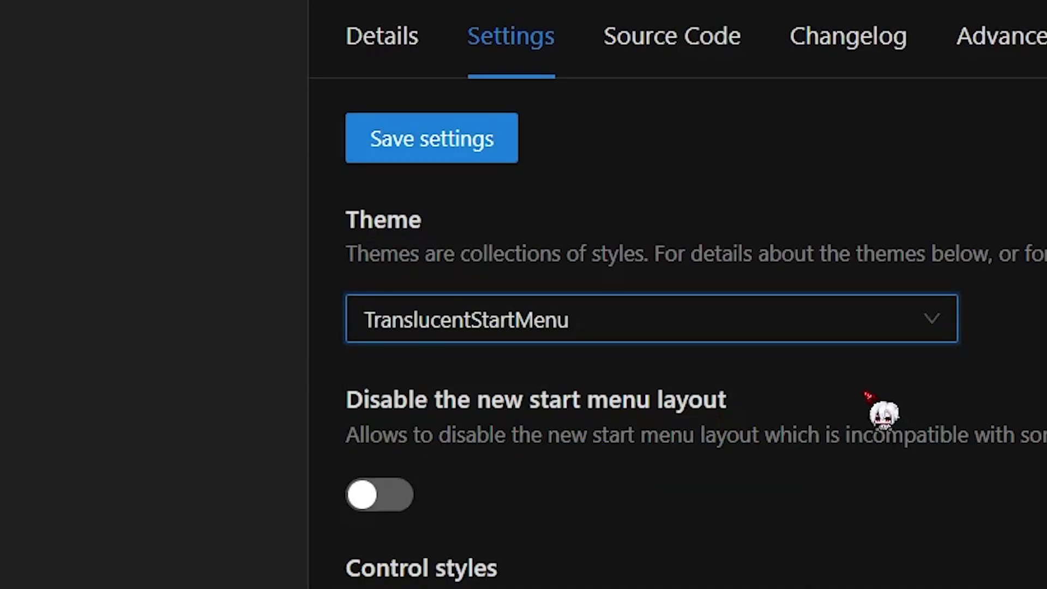
{"action": "scroll", "coordinate": [868, 395], "scroll_direction": "up", "scroll_amount": 3}
{"action": "left_click", "coordinate": [440, 356]}
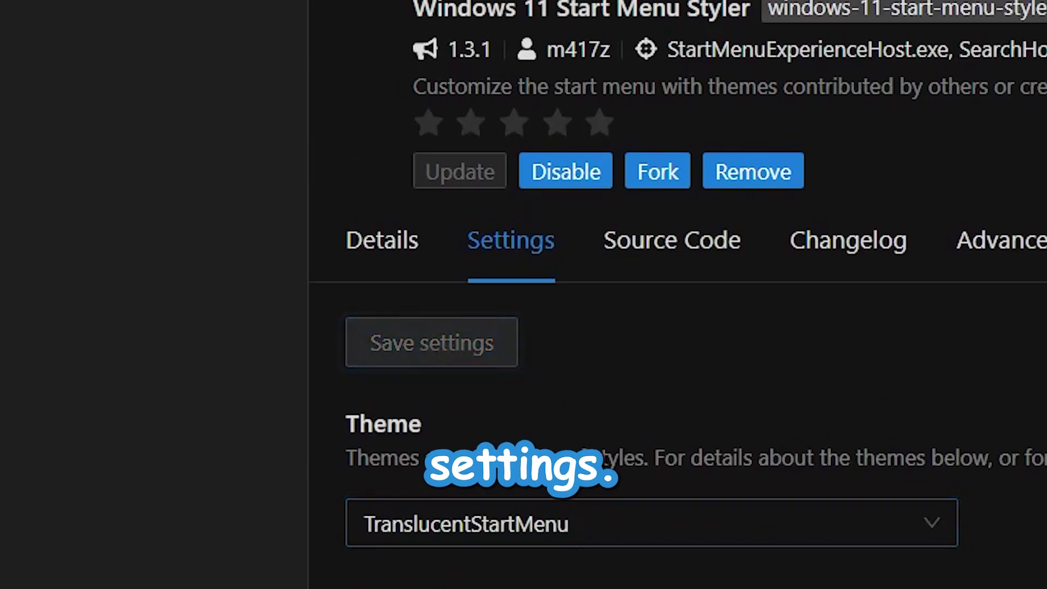
{"action": "key", "text": "super"}
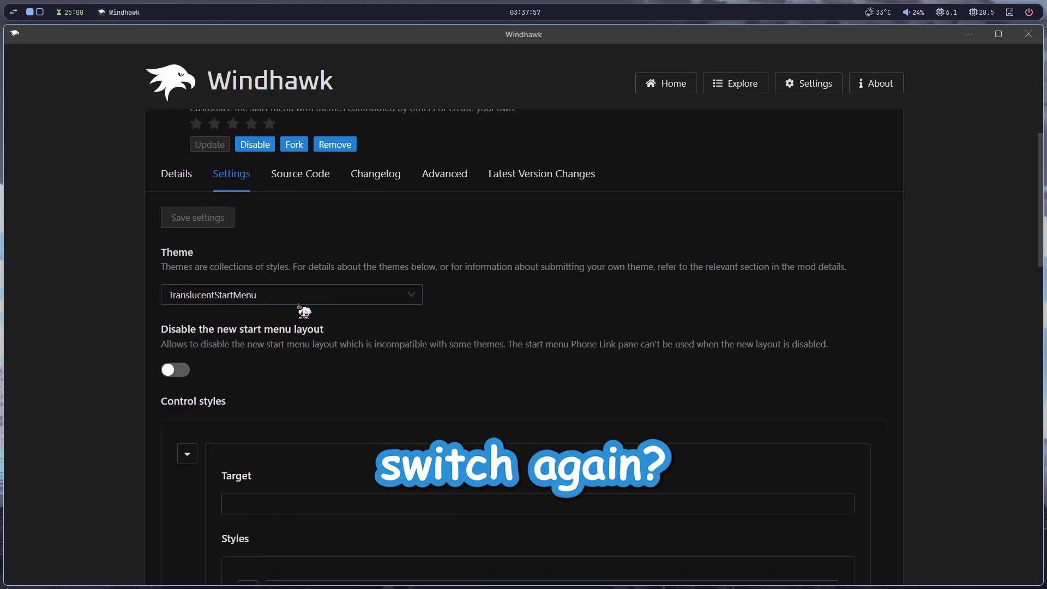
Try the Windows10 Start menu theme and preview it
{"action": "left_click", "coordinate": [298, 297]}
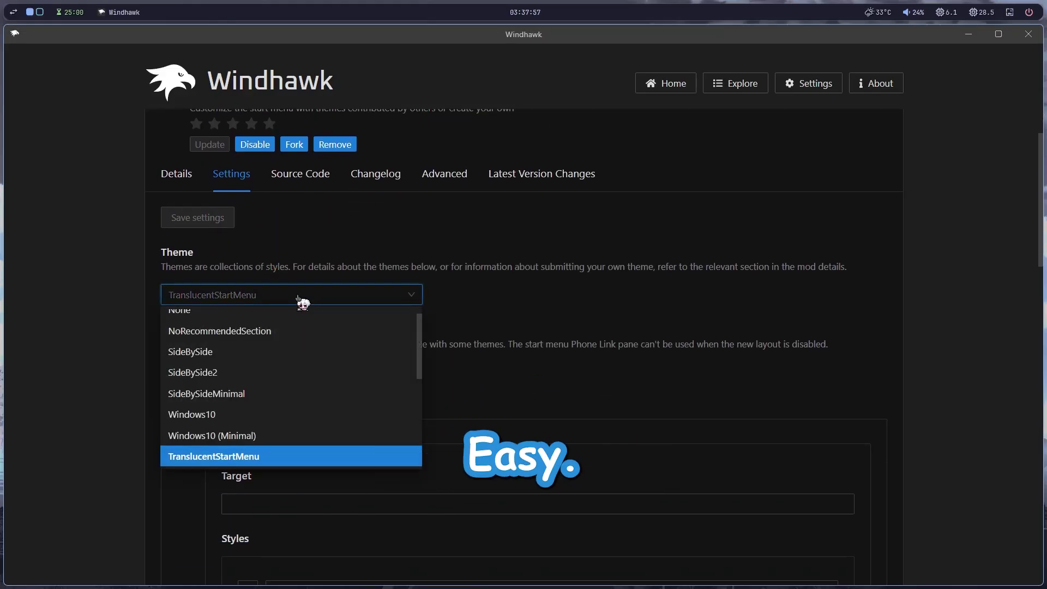
{"action": "left_click", "coordinate": [235, 414]}
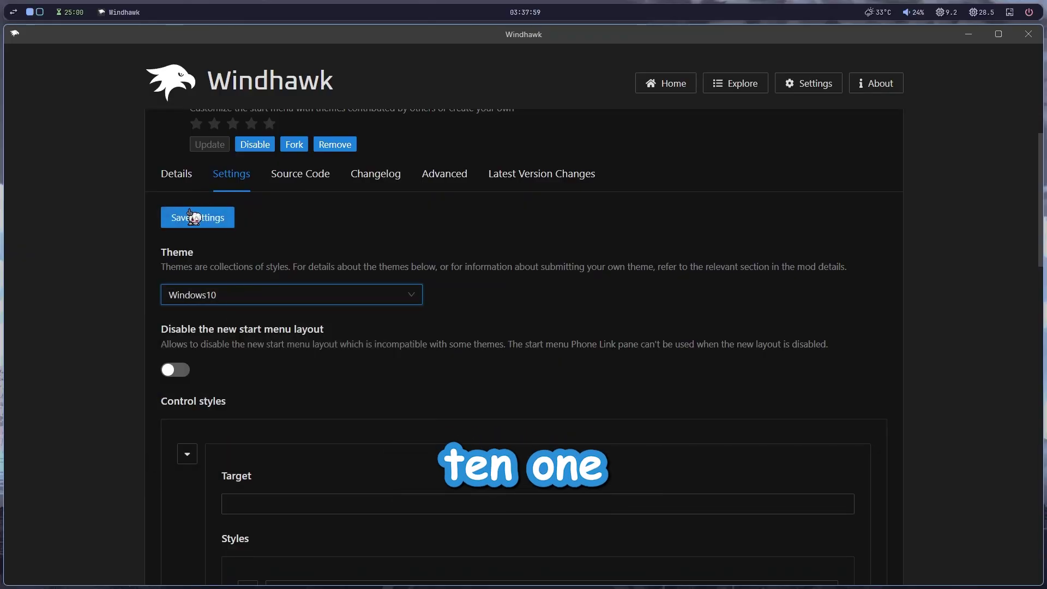
{"action": "key", "text": "super"}
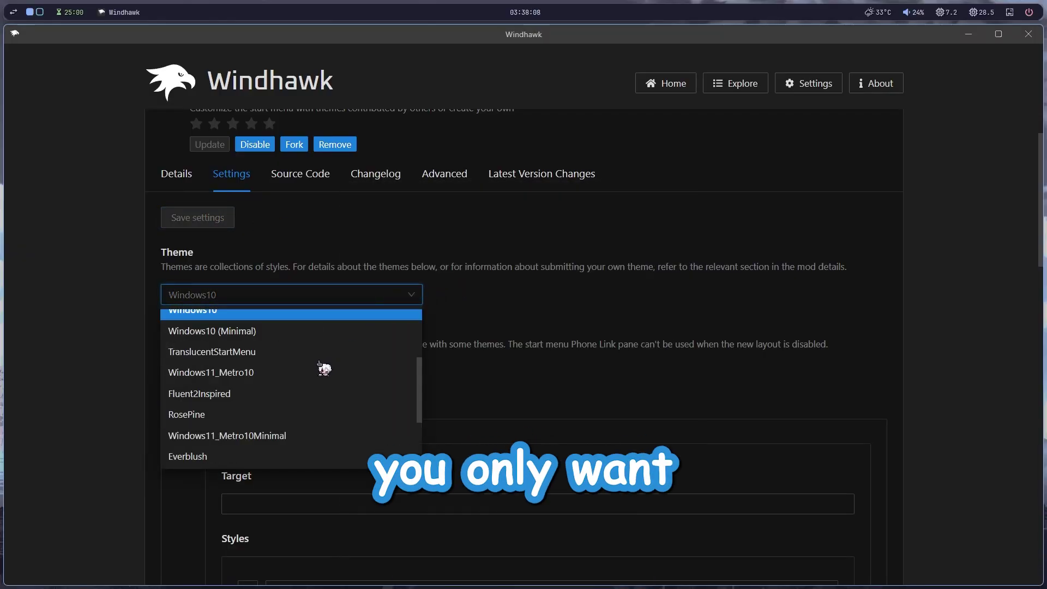
Save the OnlySearch theme and test the search-only Start menu by typing 'lol'
{"action": "scroll", "coordinate": [327, 361], "scroll_direction": "down", "scroll_amount": 3}
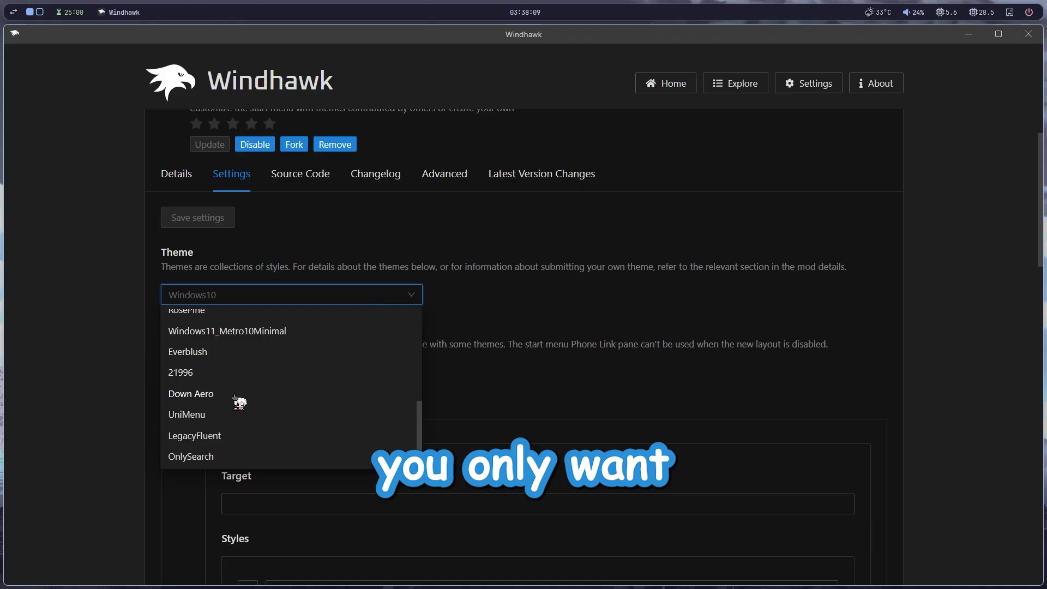
{"action": "left_click", "coordinate": [215, 458]}
{"action": "left_click", "coordinate": [227, 222]}
{"action": "key", "text": "super"}
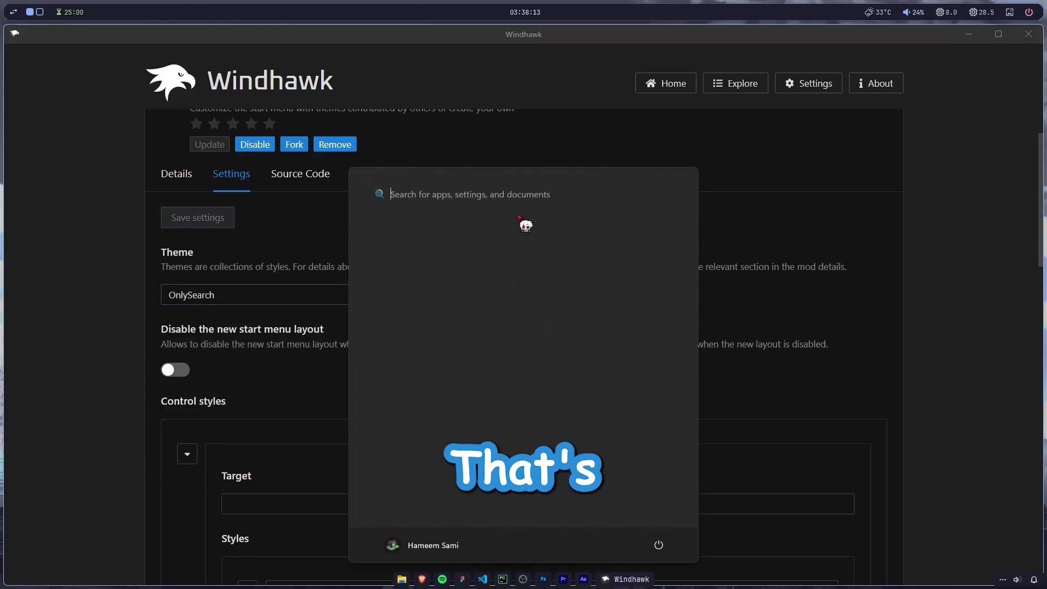
{"action": "type", "text": "lol"}
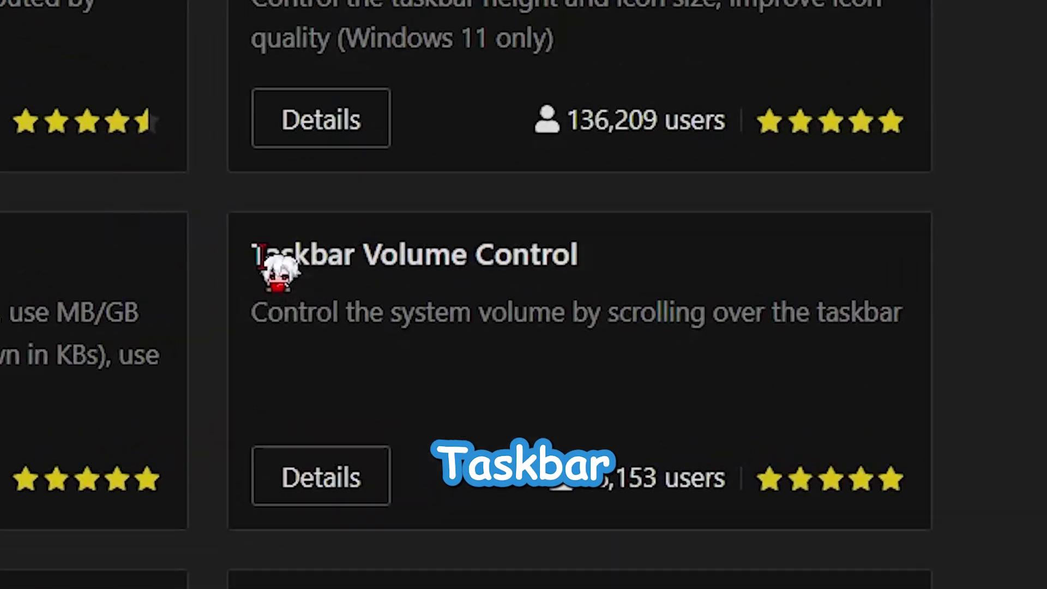
Install the Taskbar Volume Control mod, accepting the risk warning
{"action": "left_click_drag", "start_coordinate": [668, 280], "coordinate": [793, 281]}
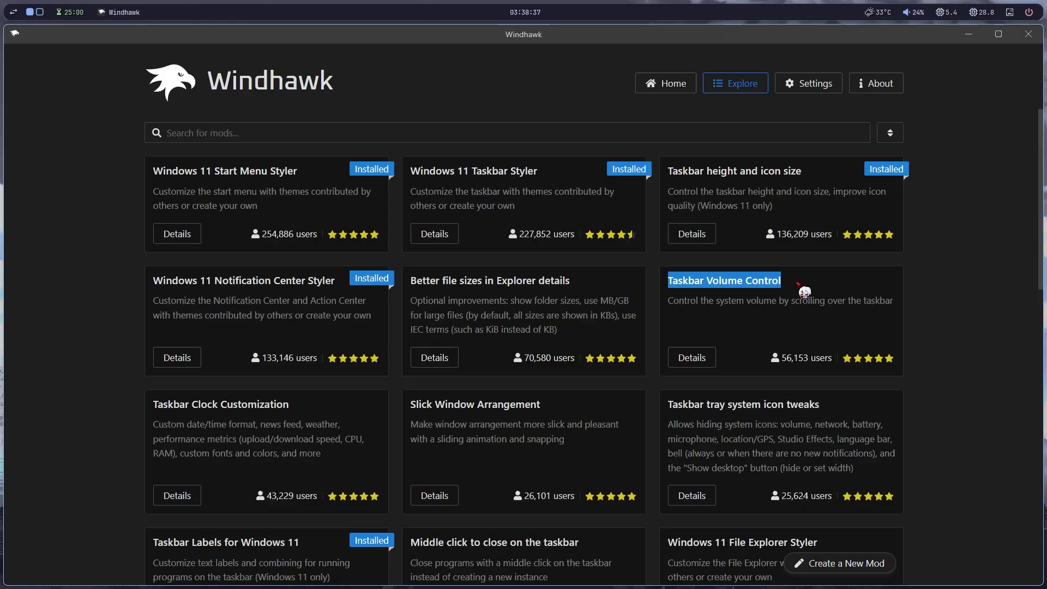
{"action": "left_click", "coordinate": [689, 360]}
{"action": "left_click", "coordinate": [207, 194]}
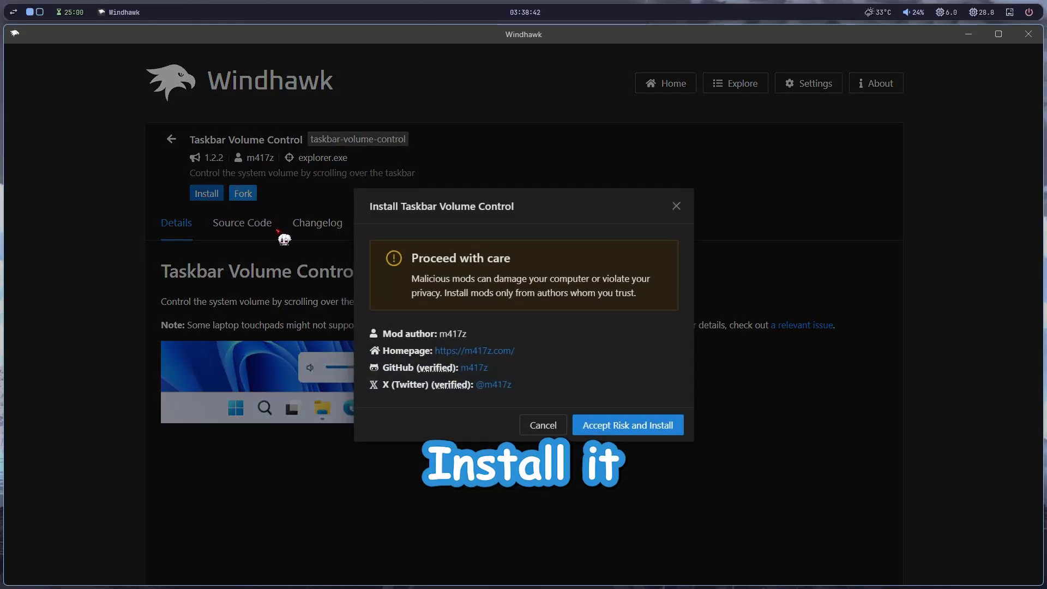
{"action": "left_click", "coordinate": [636, 421]}
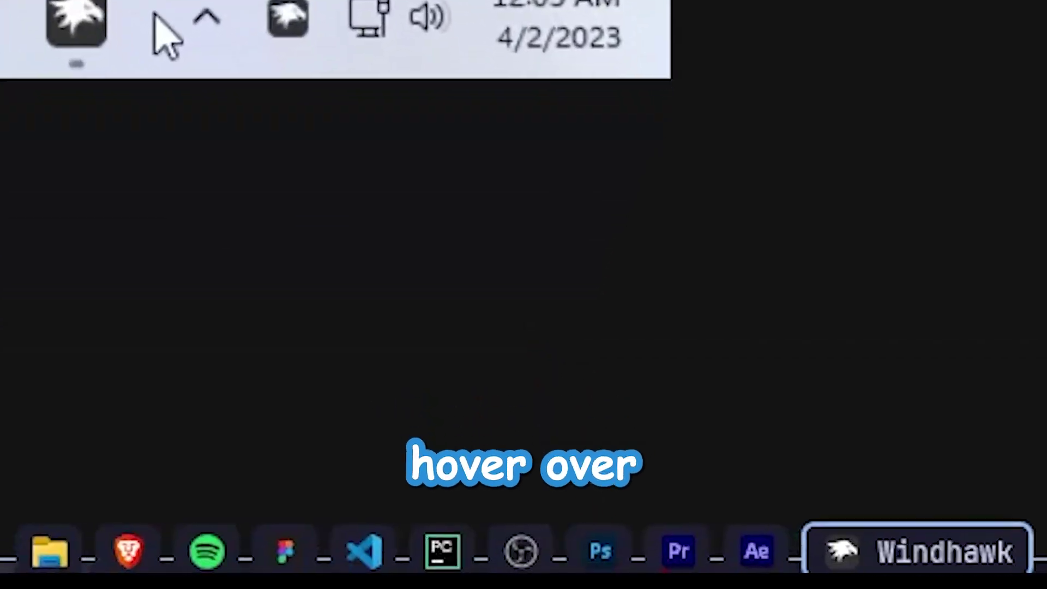
Scroll over the taskbar to test volume control, leaving the volume at 20
{"action": "scroll", "coordinate": [682, 548], "scroll_direction": "down", "scroll_amount": 3}
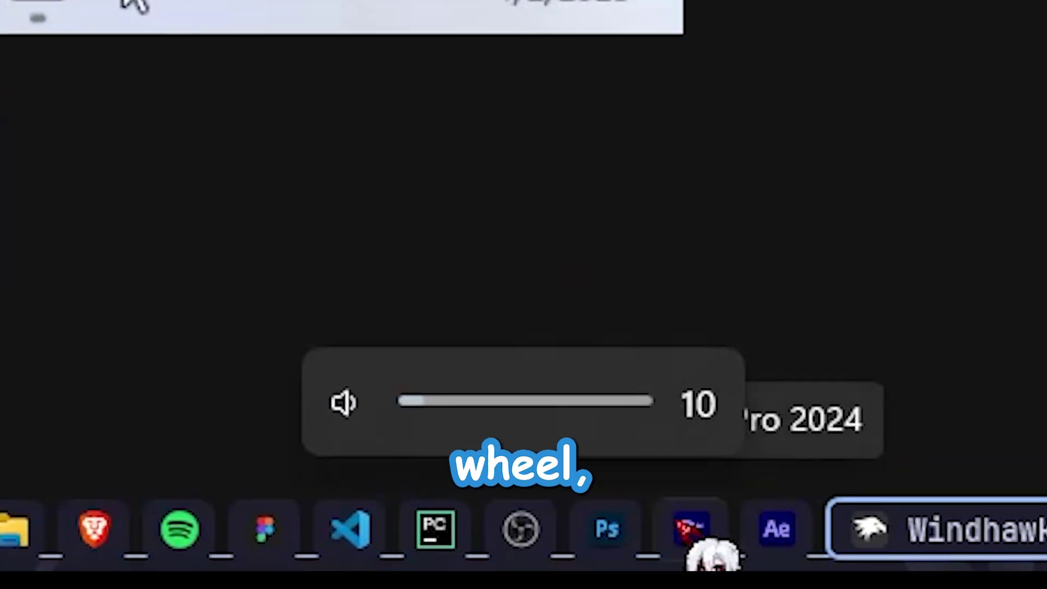
{"action": "scroll", "coordinate": [703, 551], "scroll_direction": "up", "scroll_amount": 4}
{"action": "scroll", "coordinate": [671, 550], "scroll_direction": "down", "scroll_amount": 5}
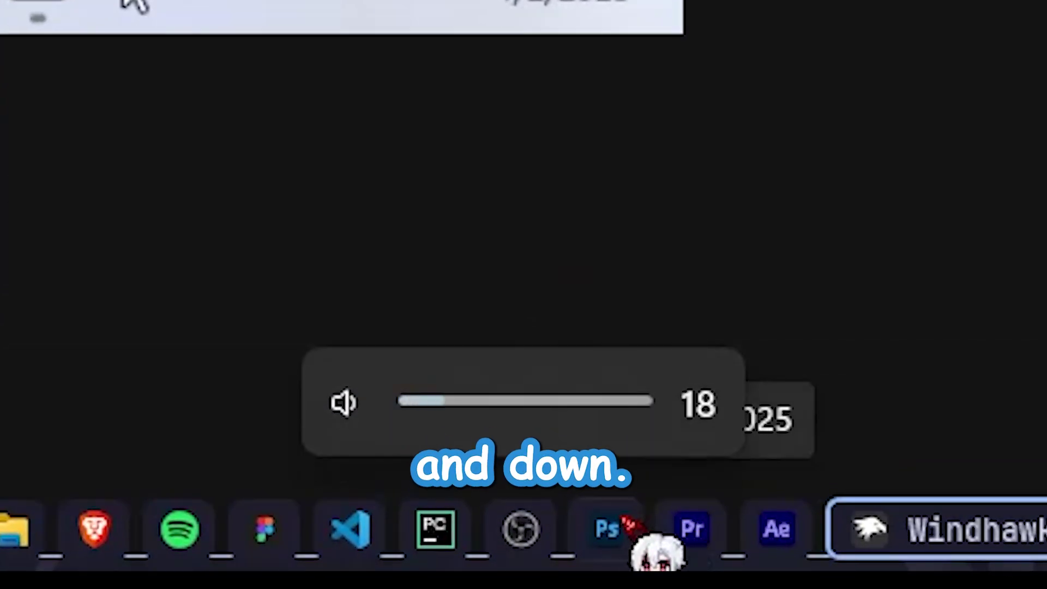
{"action": "scroll", "coordinate": [630, 524], "scroll_direction": "up", "scroll_amount": 5}
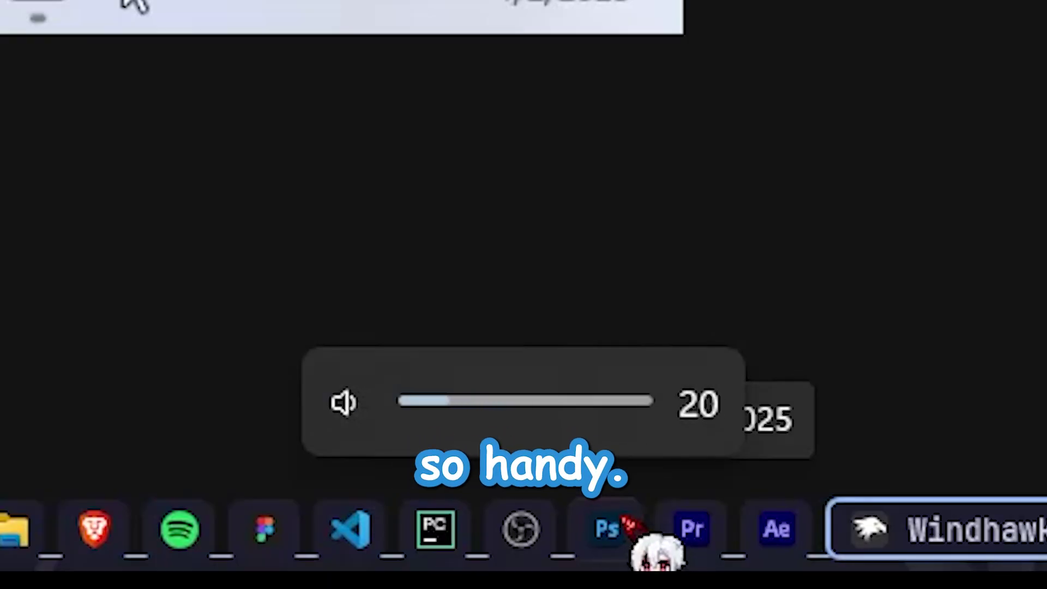
Scroll the Explore catalogue and open the Better file sizes in Explorer details page
{"action": "scroll", "coordinate": [543, 240], "scroll_direction": "down", "scroll_amount": 4}
{"action": "scroll", "coordinate": [542, 240], "scroll_direction": "down", "scroll_amount": 2}
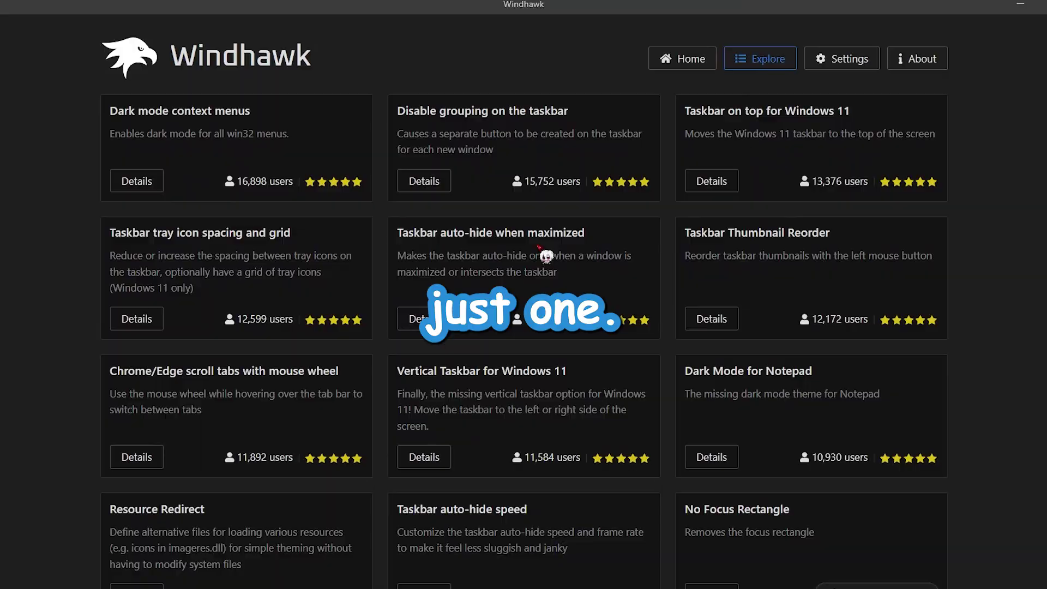
{"action": "scroll", "coordinate": [540, 246], "scroll_direction": "down", "scroll_amount": 4}
{"action": "scroll", "coordinate": [547, 254], "scroll_direction": "down", "scroll_amount": 5}
{"action": "scroll", "coordinate": [547, 254], "scroll_direction": "down", "scroll_amount": 2}
{"action": "scroll", "coordinate": [547, 254], "scroll_direction": "down", "scroll_amount": 6}
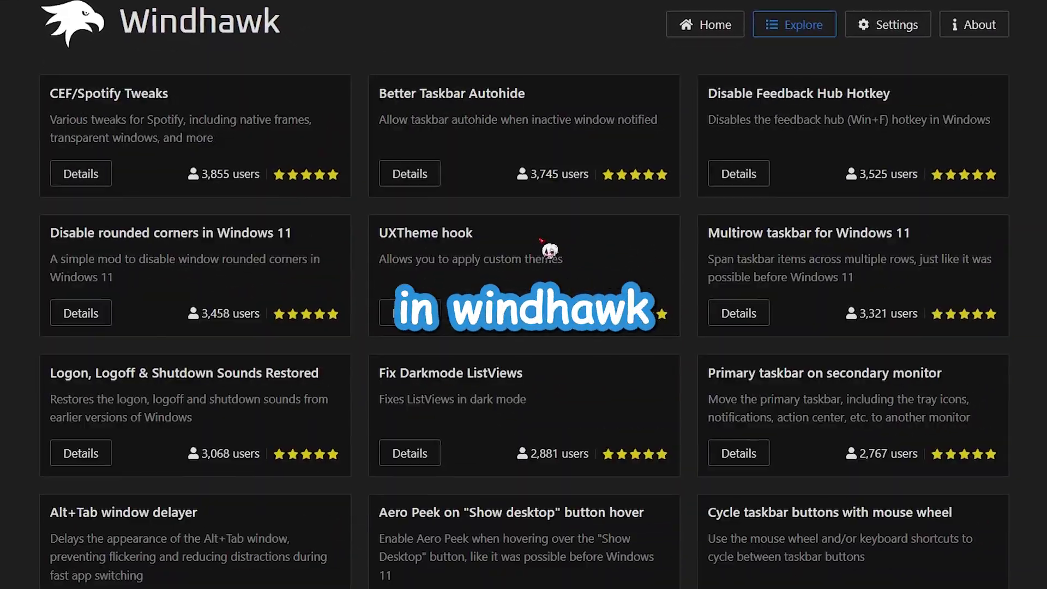
{"action": "scroll", "coordinate": [548, 251], "scroll_direction": "down", "scroll_amount": 2}
{"action": "scroll", "coordinate": [550, 248], "scroll_direction": "down", "scroll_amount": 4}
{"action": "scroll", "coordinate": [549, 249], "scroll_direction": "down", "scroll_amount": 3}
{"action": "scroll", "coordinate": [551, 246], "scroll_direction": "down", "scroll_amount": 5}
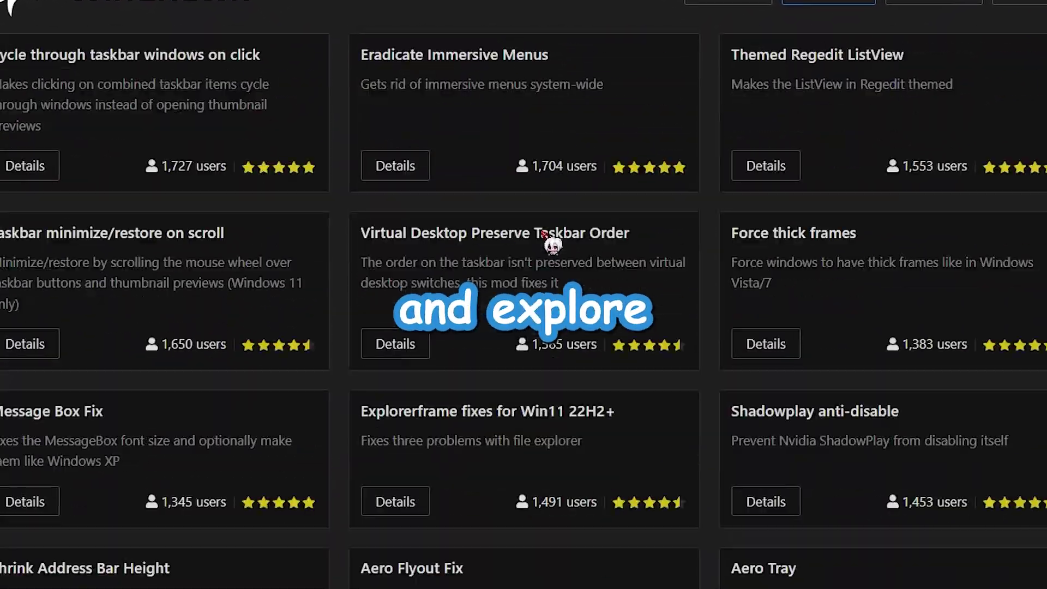
{"action": "scroll", "coordinate": [554, 243], "scroll_direction": "down", "scroll_amount": 4}
{"action": "left_click", "coordinate": [440, 358]}
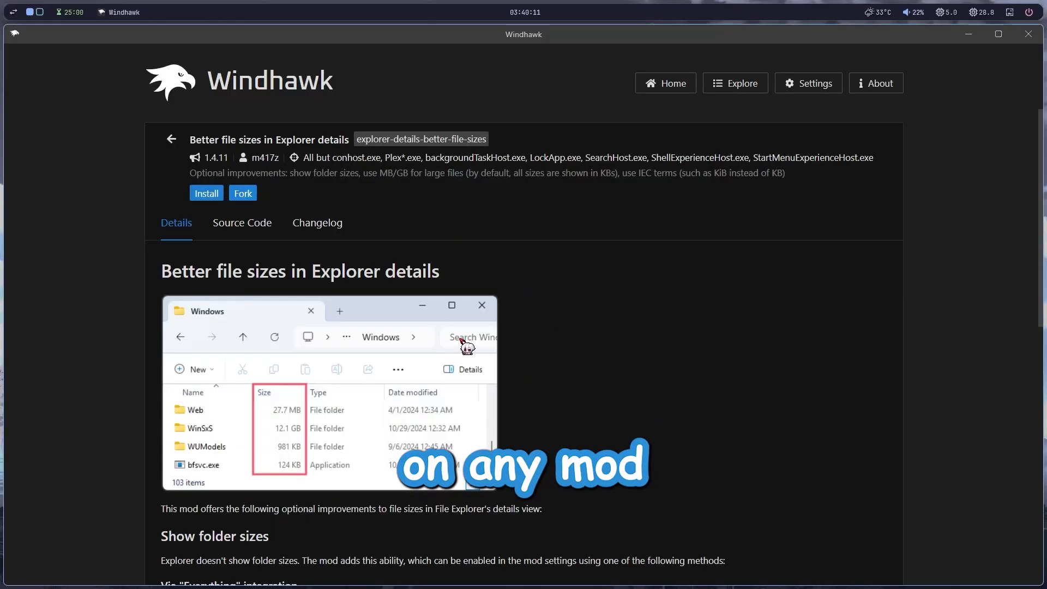
Read the mod's description of its file size improvements without installing it
{"action": "scroll", "coordinate": [564, 354], "scroll_direction": "down", "scroll_amount": 5}
{"action": "scroll", "coordinate": [565, 354], "scroll_direction": "up", "scroll_amount": 5}
{"action": "scroll", "coordinate": [564, 355], "scroll_direction": "down", "scroll_amount": 2}
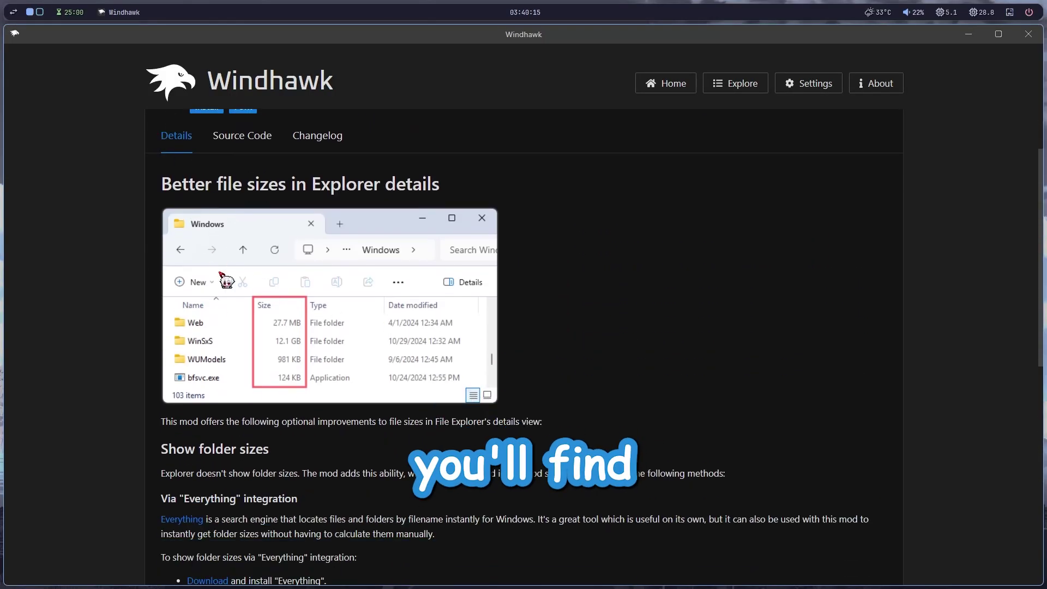
{"action": "left_click_drag", "start_coordinate": [162, 420], "coordinate": [417, 521]}
{"action": "left_click", "coordinate": [476, 513]}
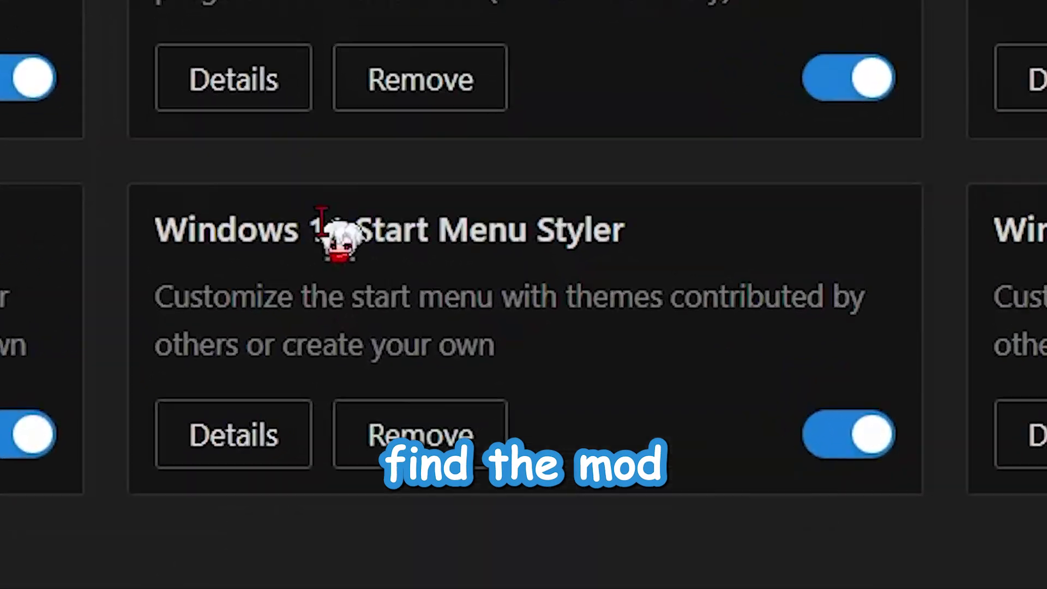
Toggle off Windows 11 Start Menu Styler and remove the mod from Windhawk
{"action": "left_click_drag", "start_coordinate": [463, 273], "coordinate": [580, 277]}
{"action": "left_click", "coordinate": [578, 315]}
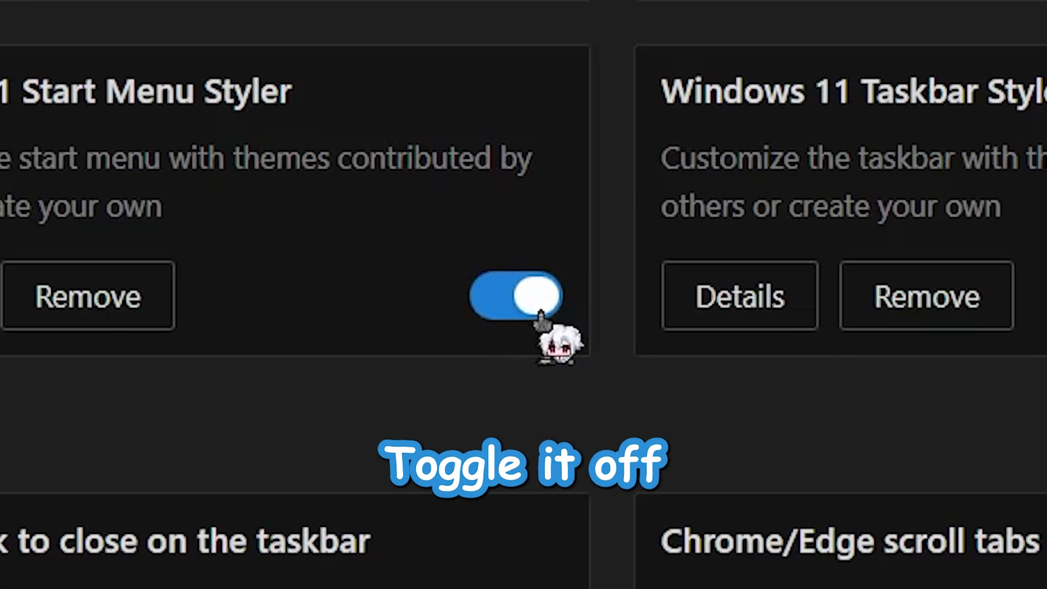
{"action": "left_click", "coordinate": [540, 315]}
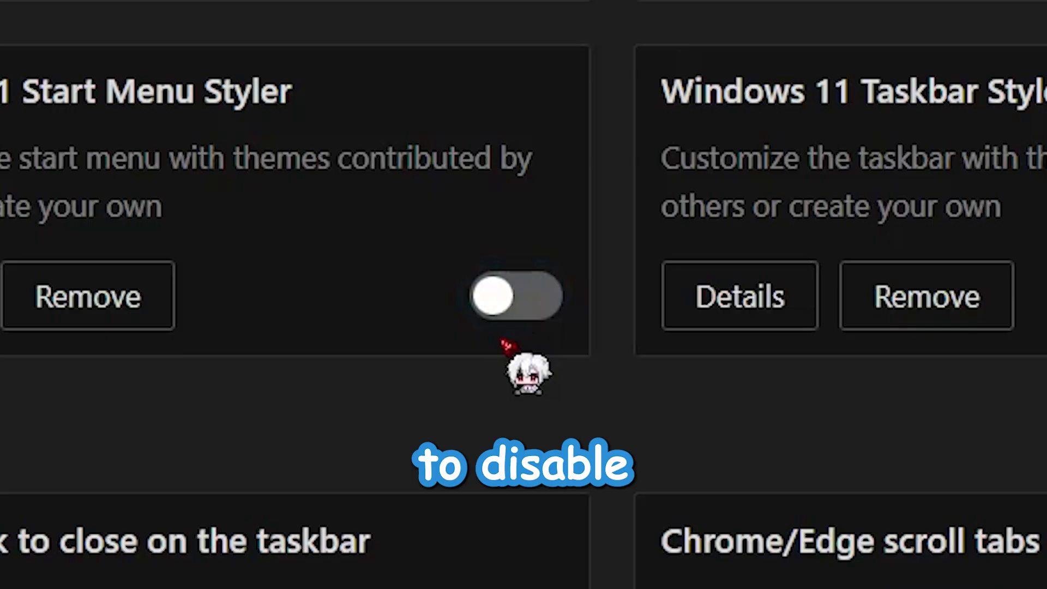
{"action": "left_click", "coordinate": [521, 299]}
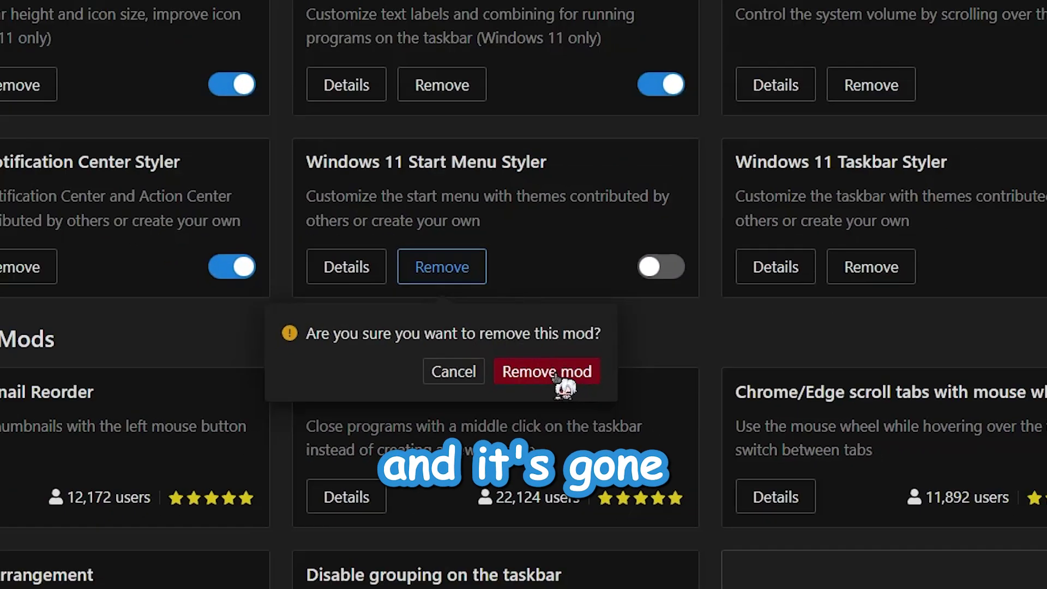
{"action": "left_click", "coordinate": [554, 309]}
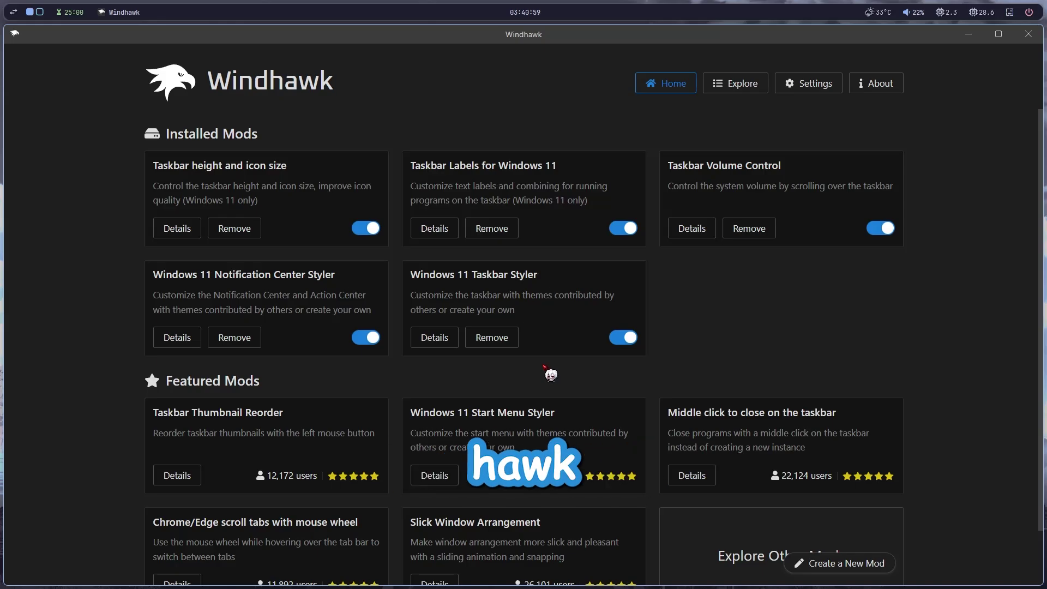
Close the Windhawk window to return to the desktop
{"action": "left_click", "coordinate": [1028, 34]}
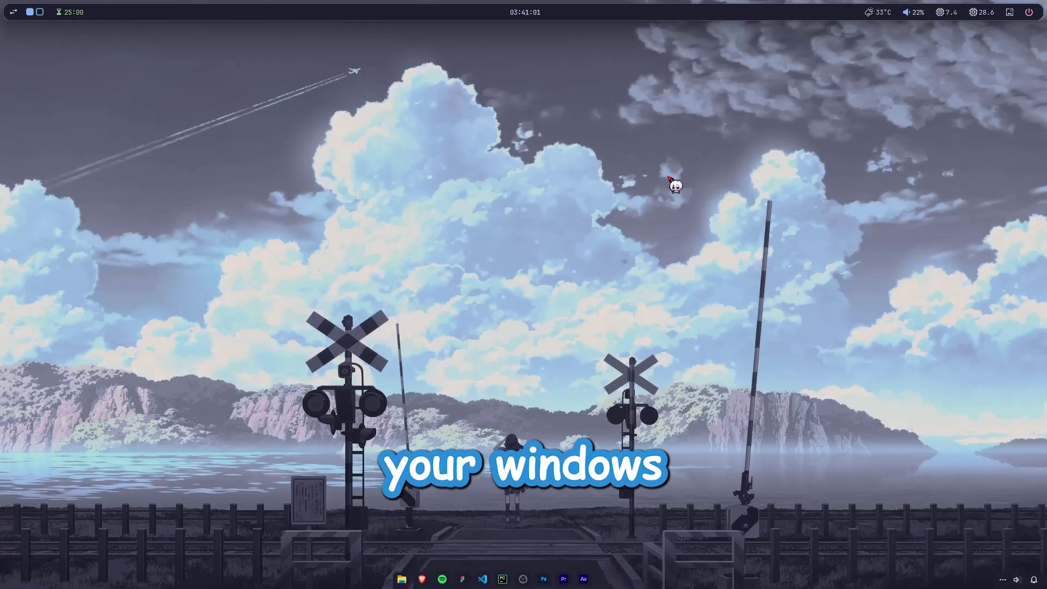